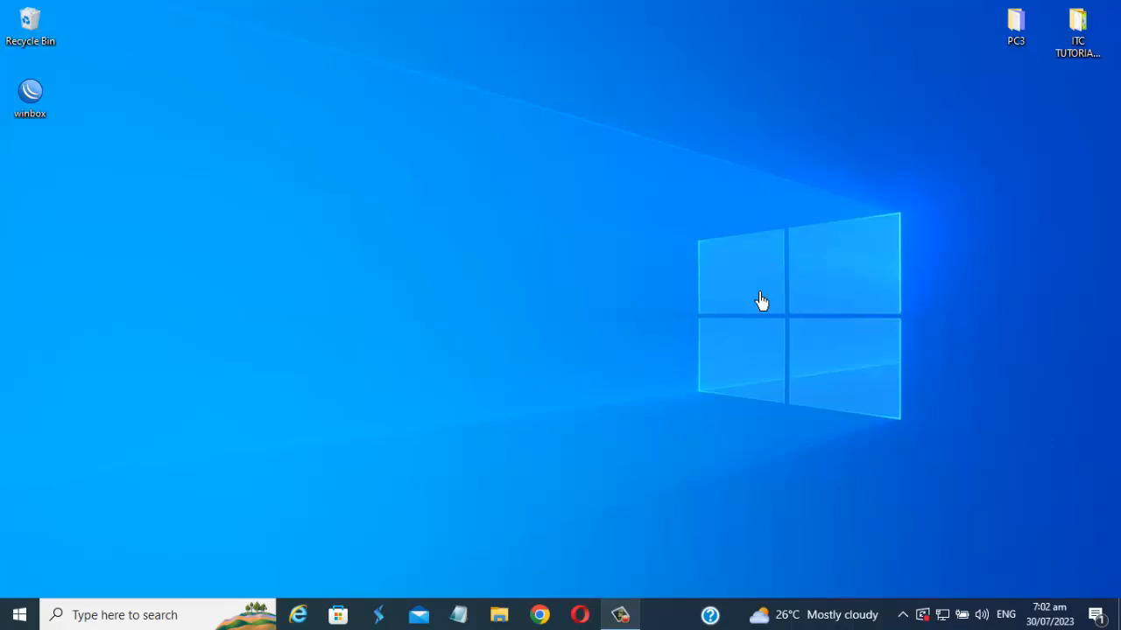
Launch WinBox, select the discovered MikroTik router at 192.168.88.1, enter the login password and connect to it
{"action": "right_click", "coordinate": [53, 111]}
{"action": "left_click", "coordinate": [77, 114]}
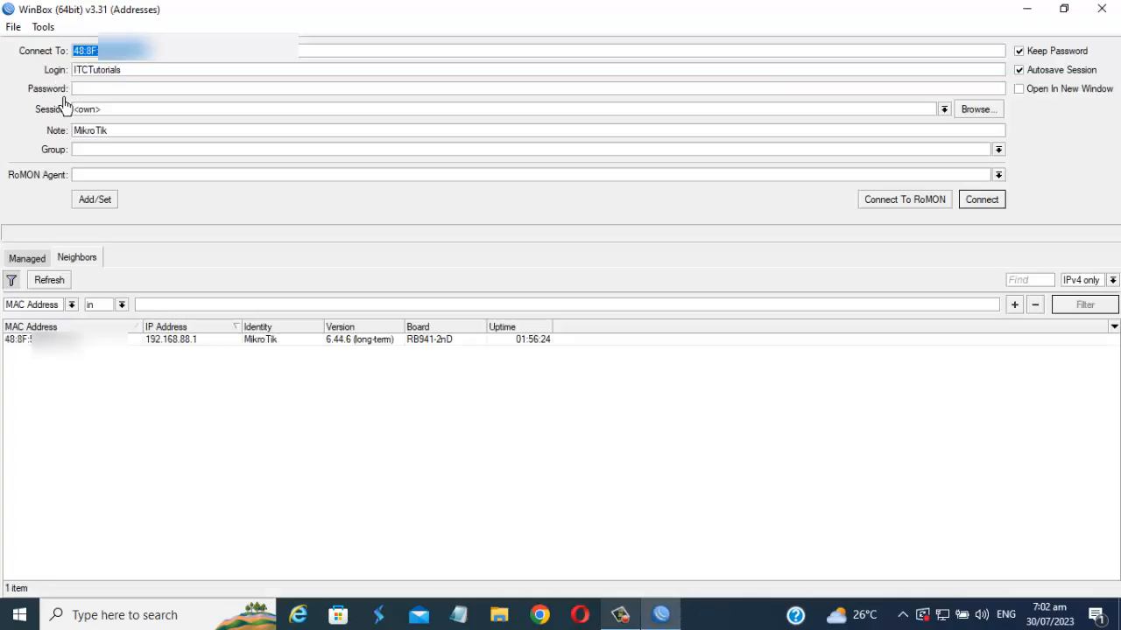
{"action": "left_click", "coordinate": [133, 341]}
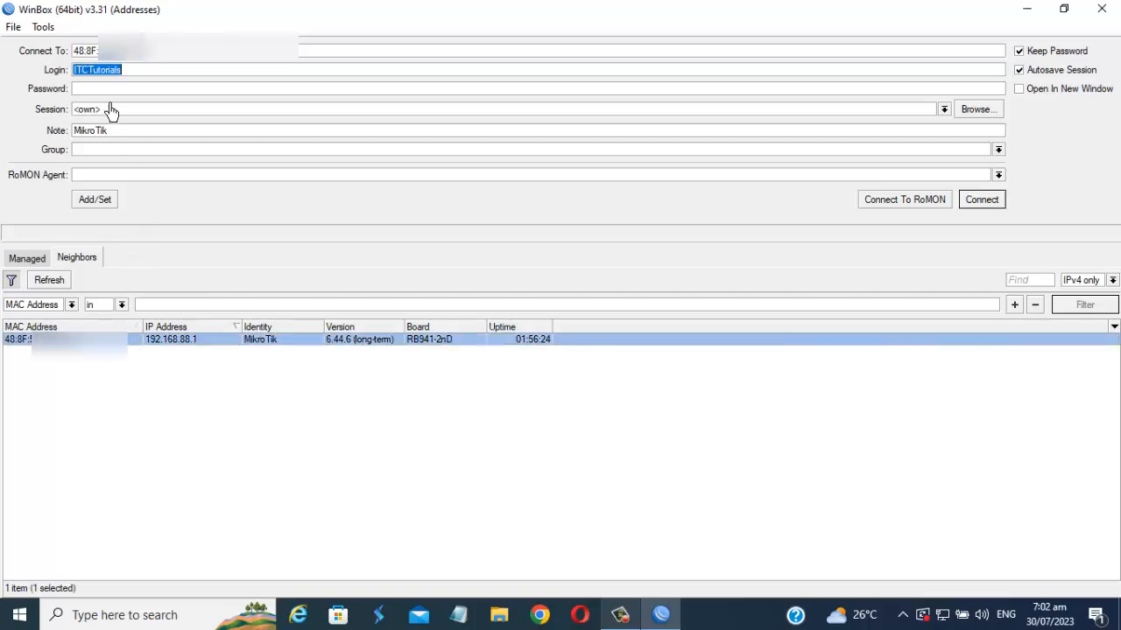
{"action": "left_click", "coordinate": [106, 93]}
{"action": "type", "text": "****"}
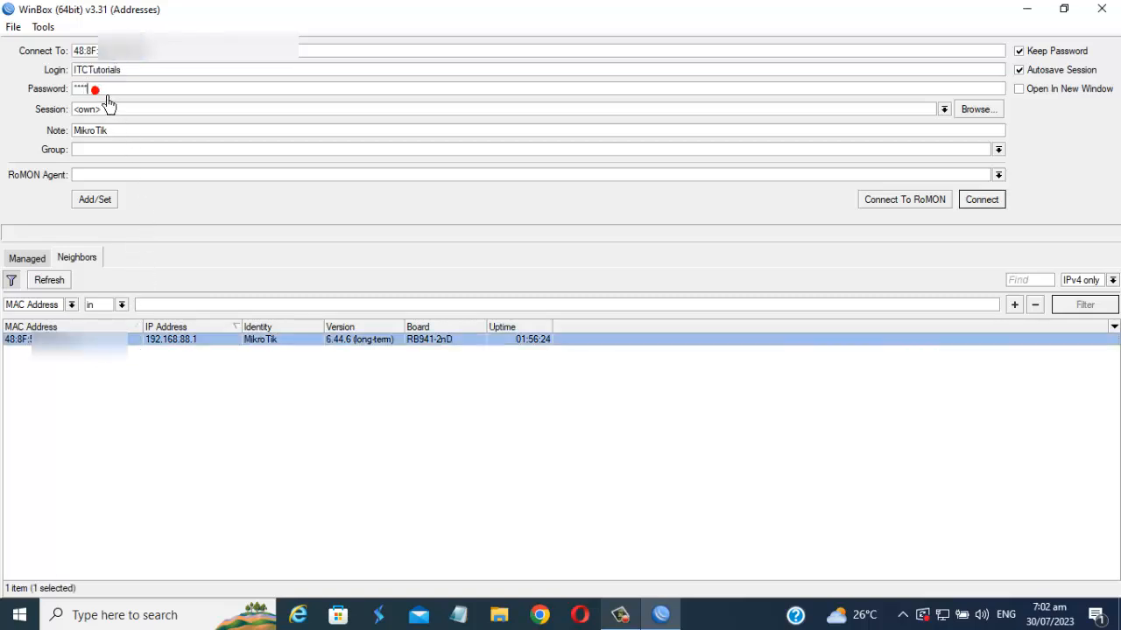
{"action": "type", "text": "**"}
{"action": "left_click", "coordinate": [994, 211]}
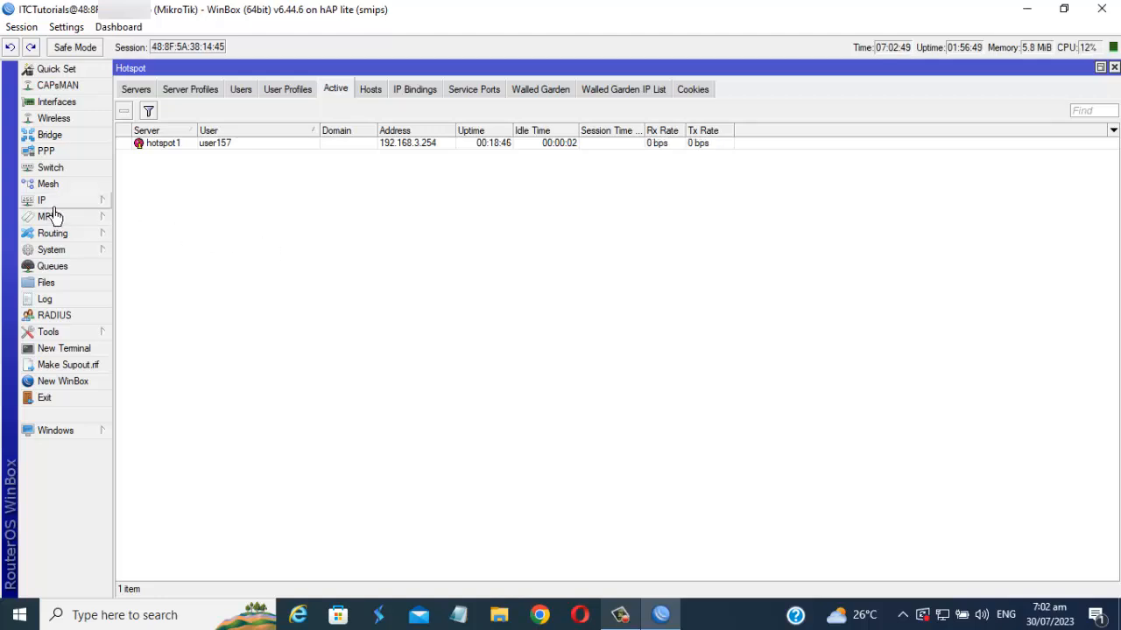
Start a new mangle rule in the router's IP firewall
{"action": "left_click", "coordinate": [105, 203]}
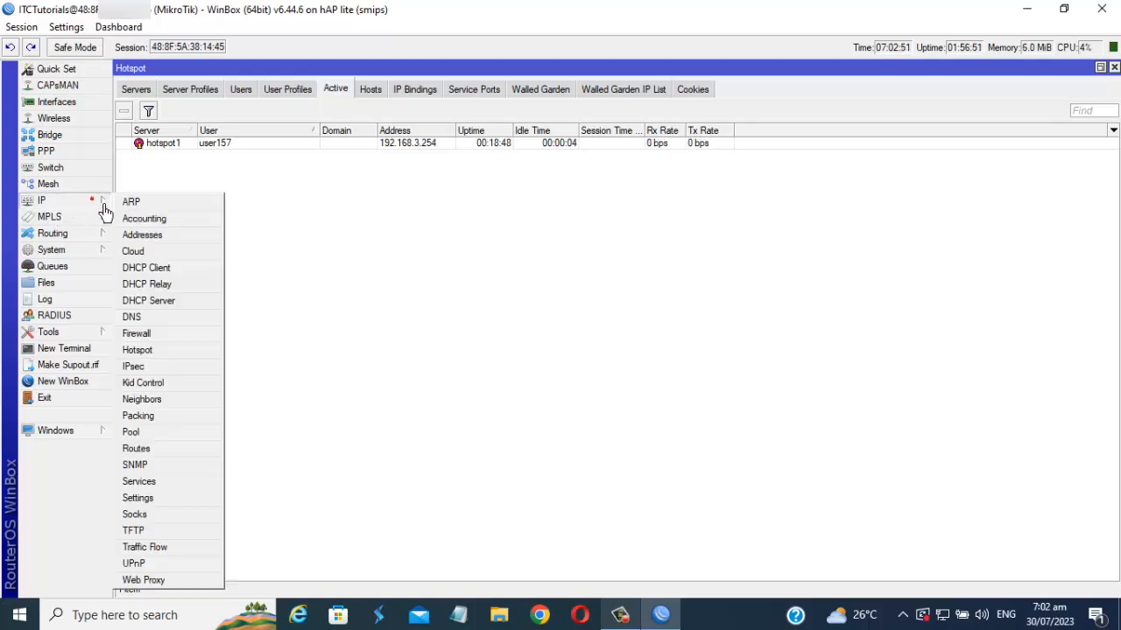
{"action": "left_click", "coordinate": [138, 335]}
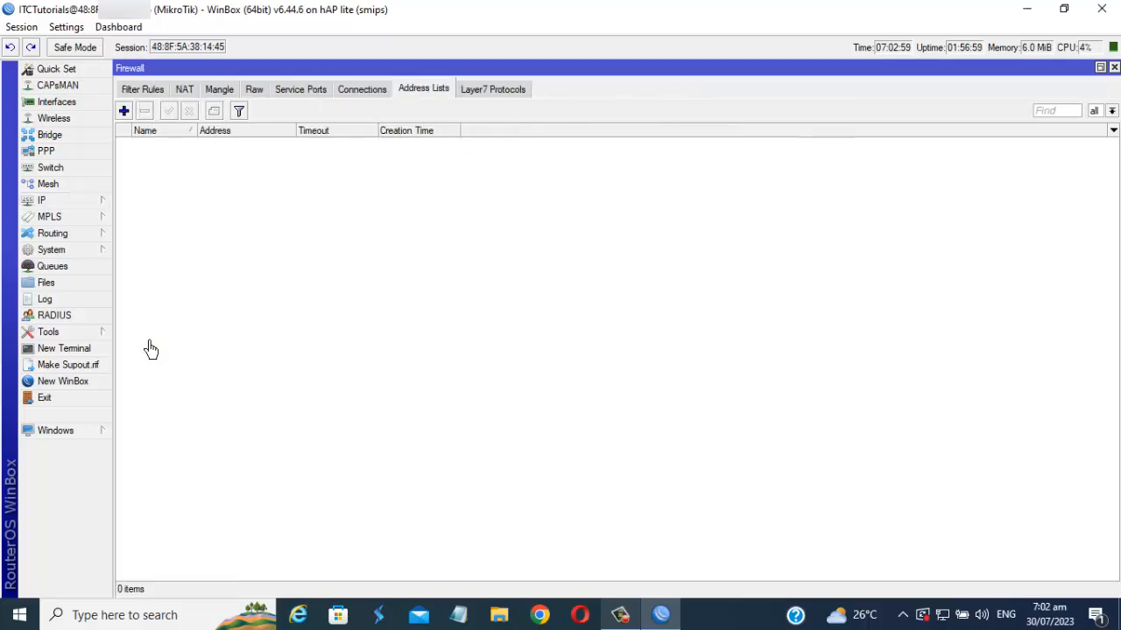
{"action": "left_click", "coordinate": [223, 93]}
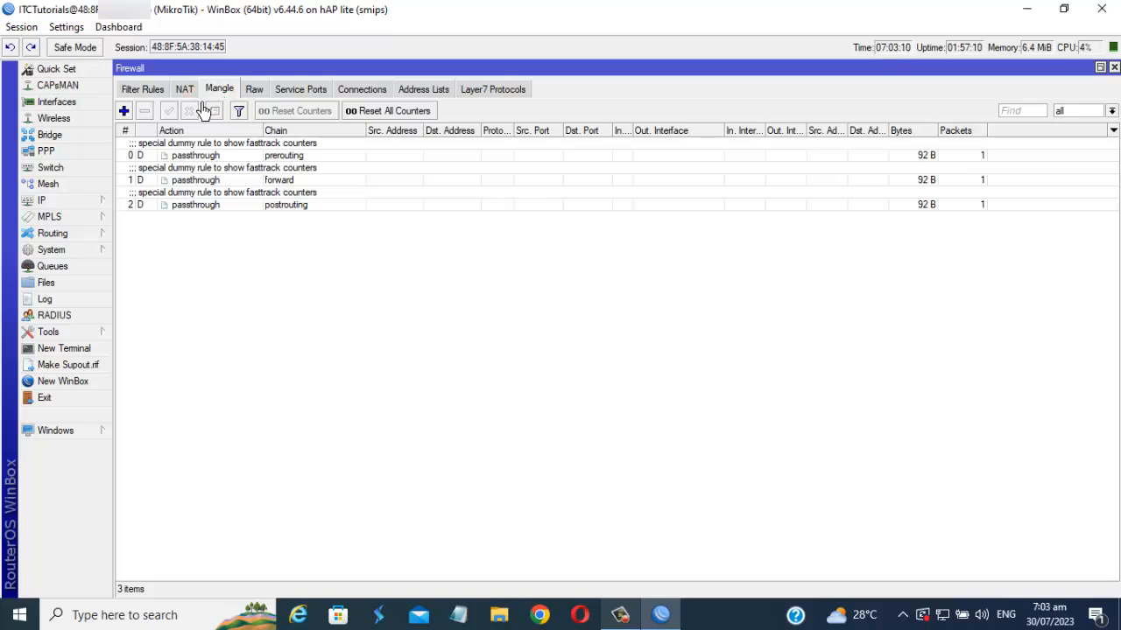
{"action": "left_click", "coordinate": [131, 118]}
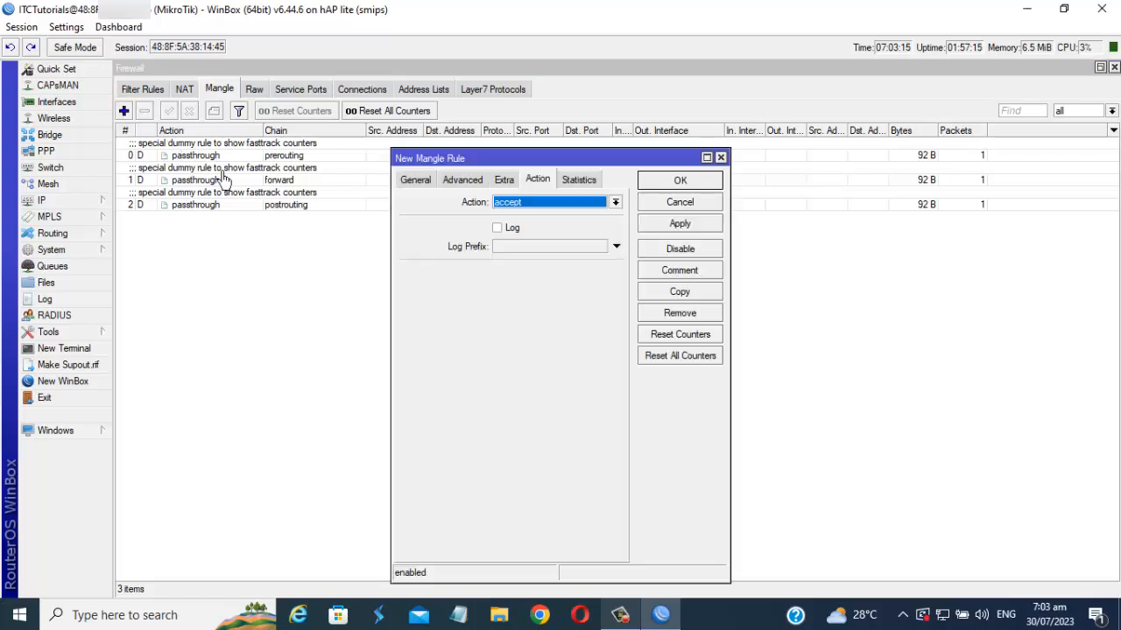
Set the new mangle rule's chain to postrouting and its out interface to bridge-PisoWiFi
{"action": "left_click", "coordinate": [418, 181]}
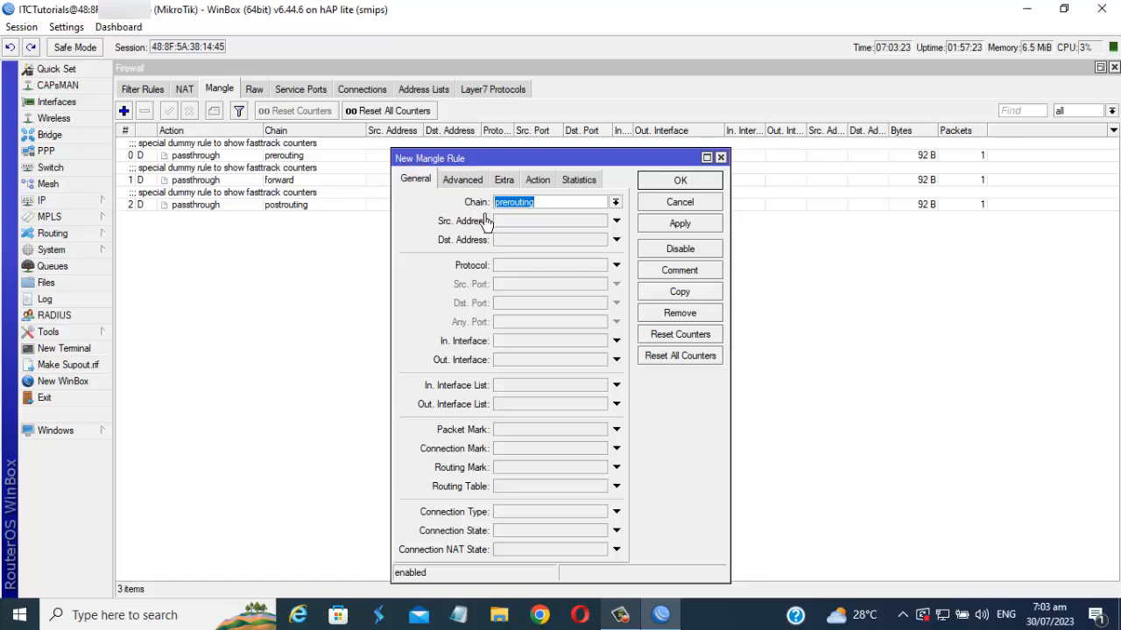
{"action": "left_click", "coordinate": [616, 203]}
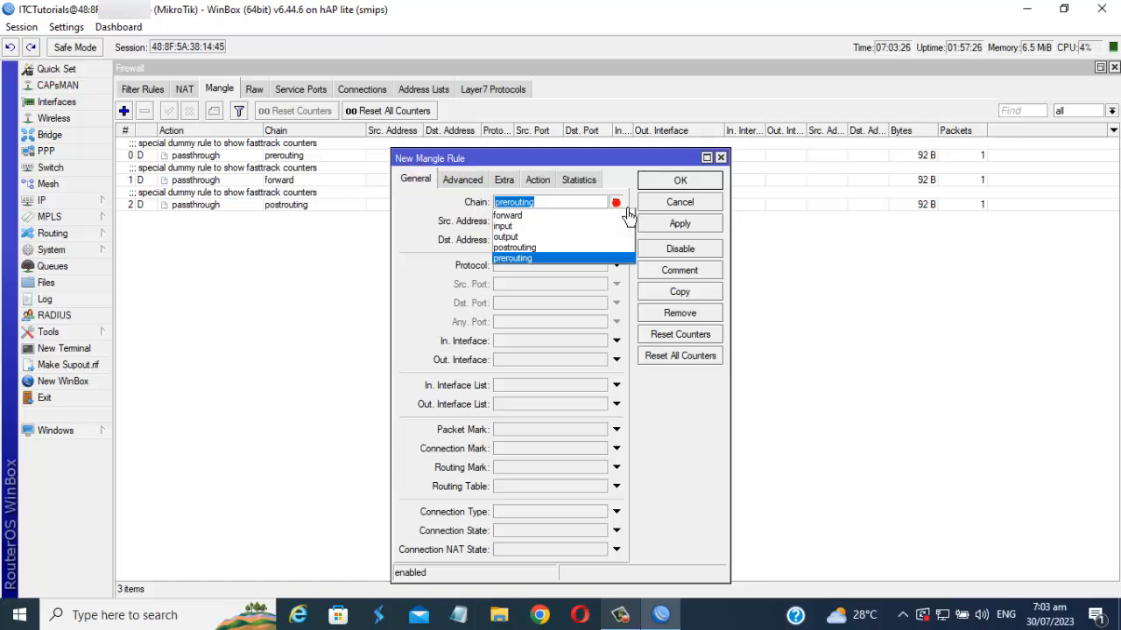
{"action": "left_click", "coordinate": [530, 252]}
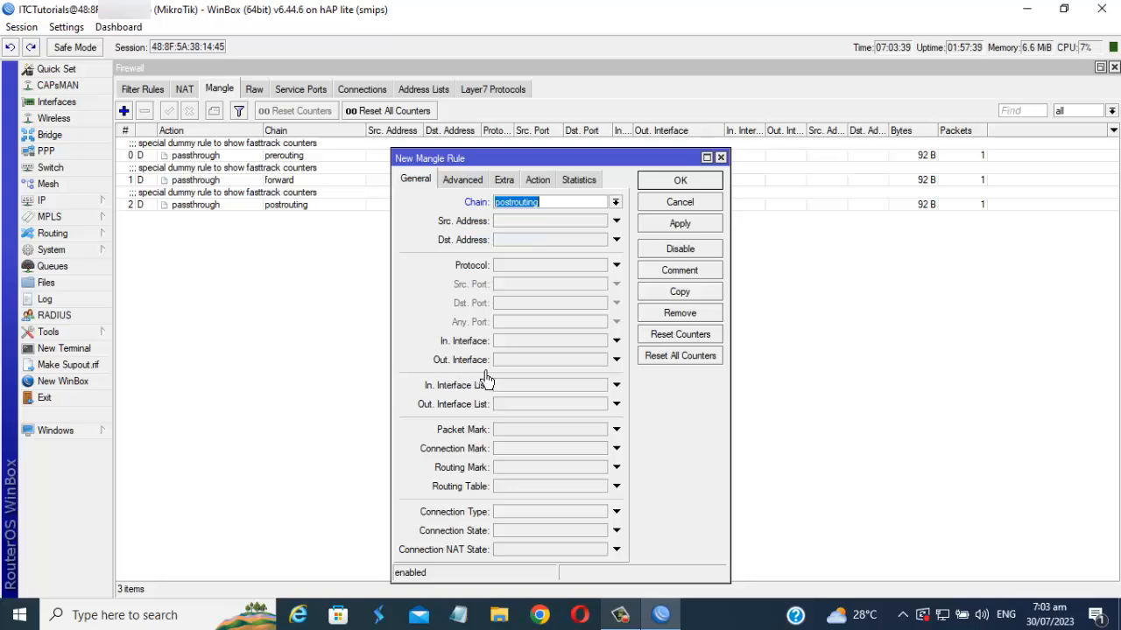
{"action": "left_click", "coordinate": [616, 360]}
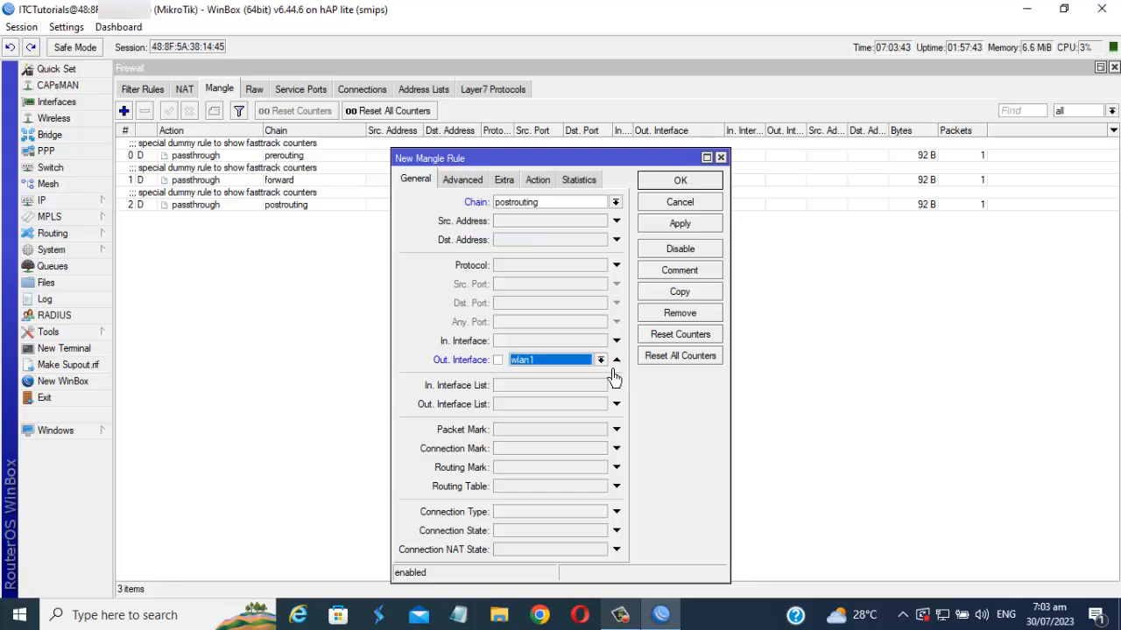
{"action": "left_click", "coordinate": [603, 362]}
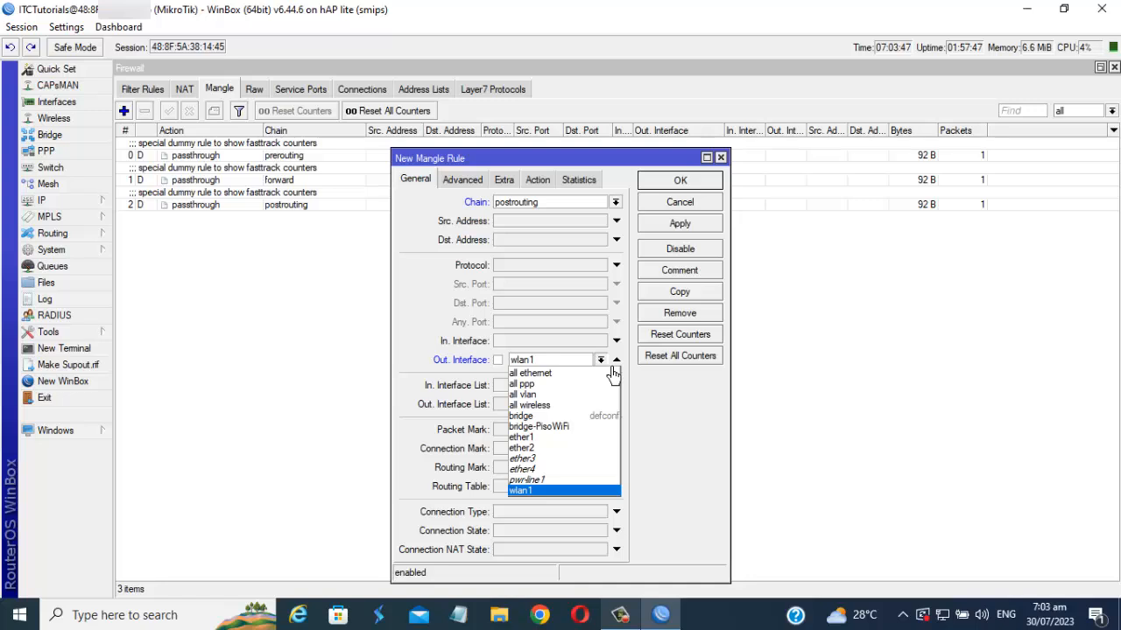
{"action": "left_click", "coordinate": [579, 432]}
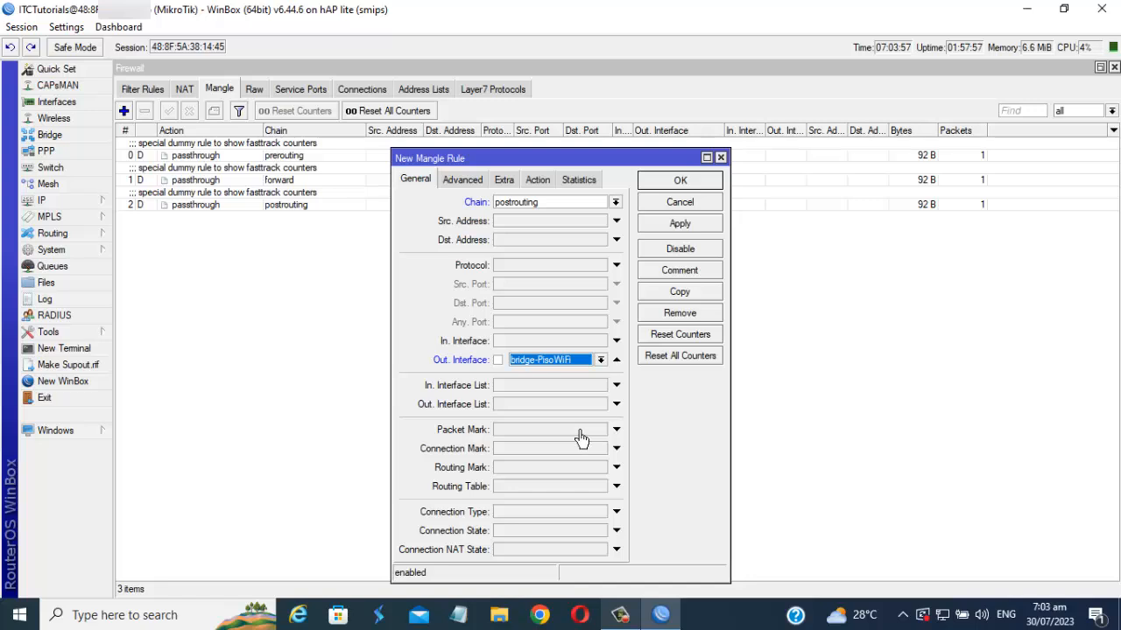
Set the rule's action to change TTL with a new TTL of 1
{"action": "left_click", "coordinate": [547, 186]}
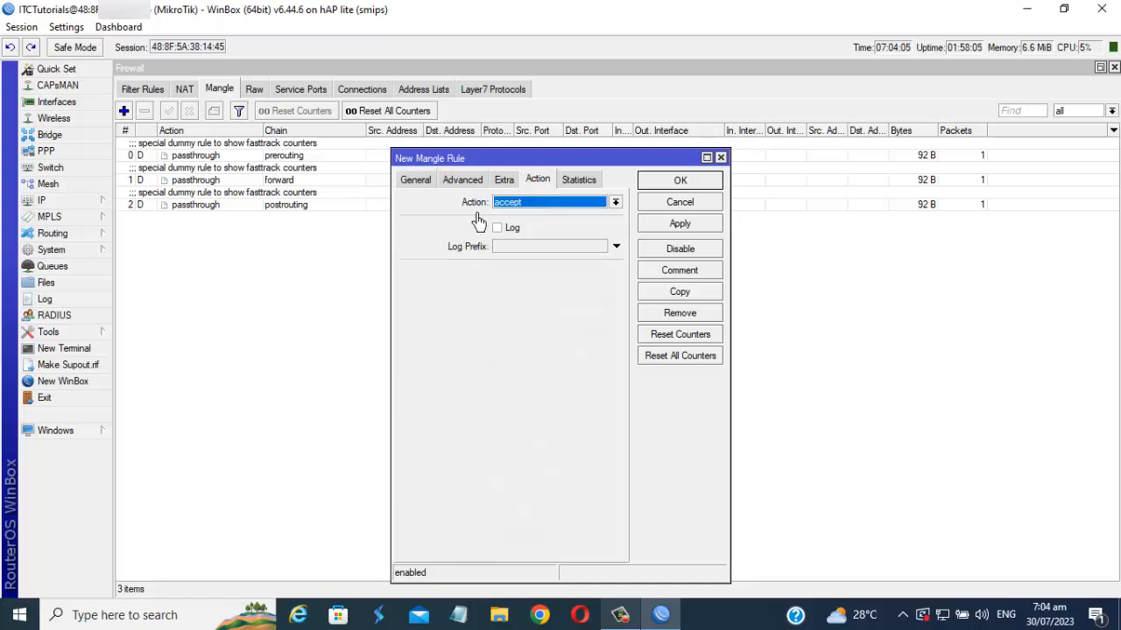
{"action": "left_click", "coordinate": [616, 204]}
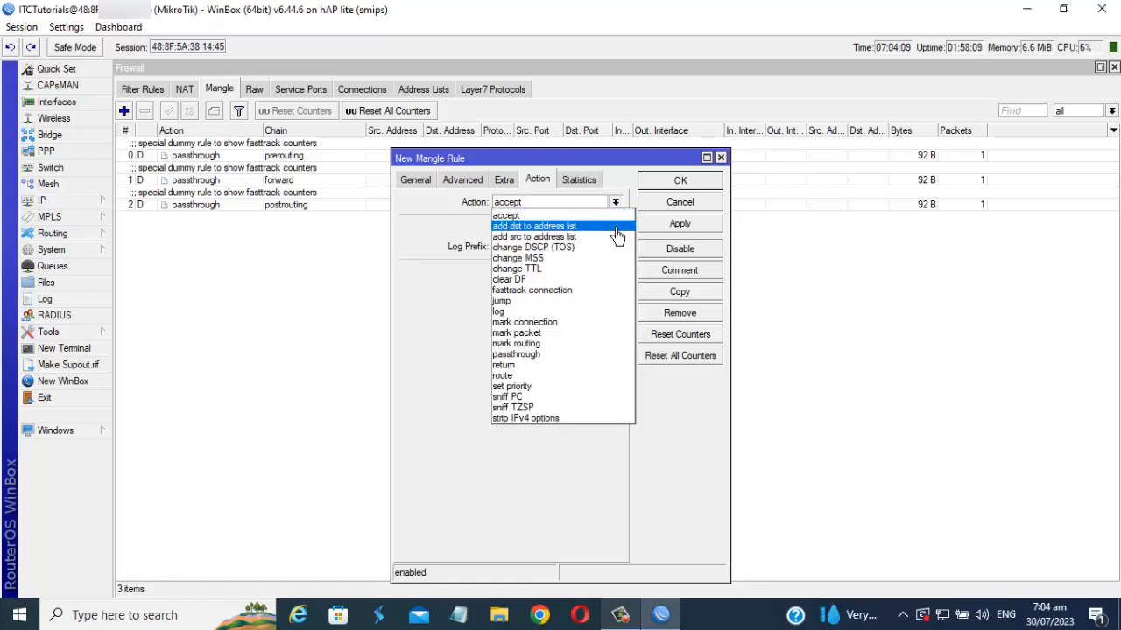
{"action": "left_click", "coordinate": [559, 272]}
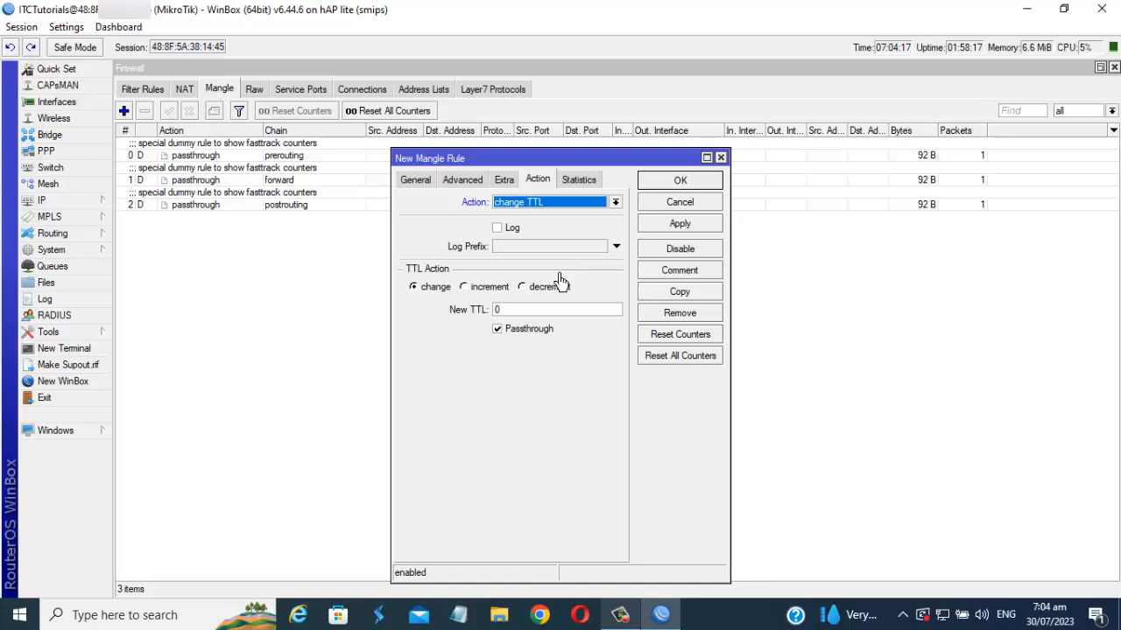
{"action": "left_click", "coordinate": [519, 315]}
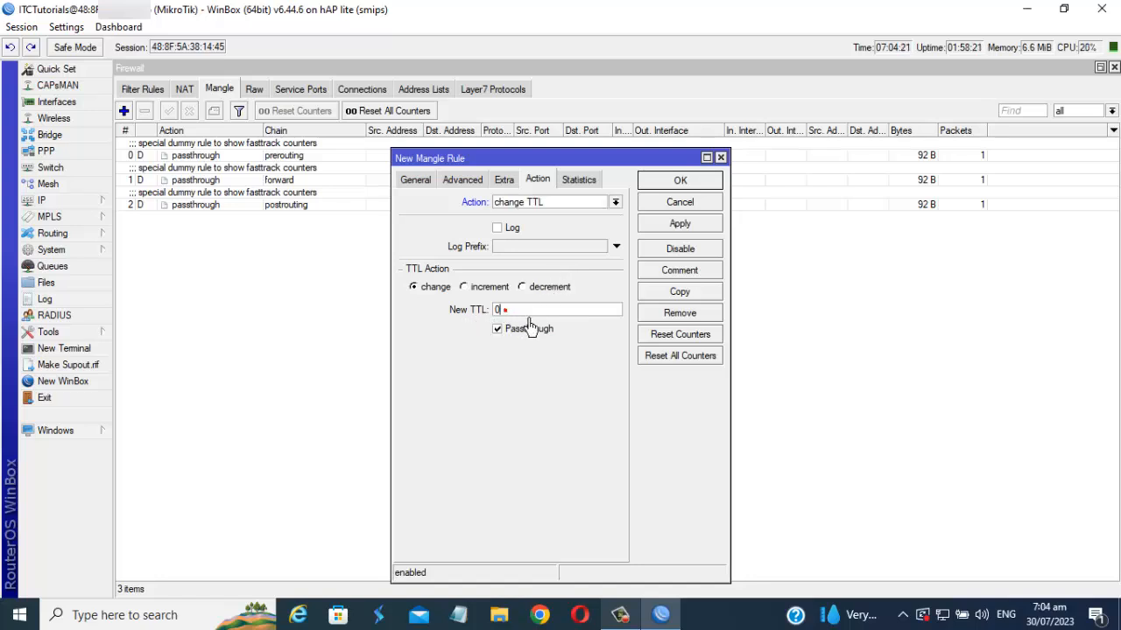
{"action": "type", "text": "=="}
{"action": "key", "text": "BackSpace"}
{"action": "key", "text": "BackSpace"}
{"action": "key", "text": "BackSpace"}
Add the comment ANTI-TETHERING to the mangle rule, save the rule and select it in the list
{"action": "left_click", "coordinate": [674, 276]}
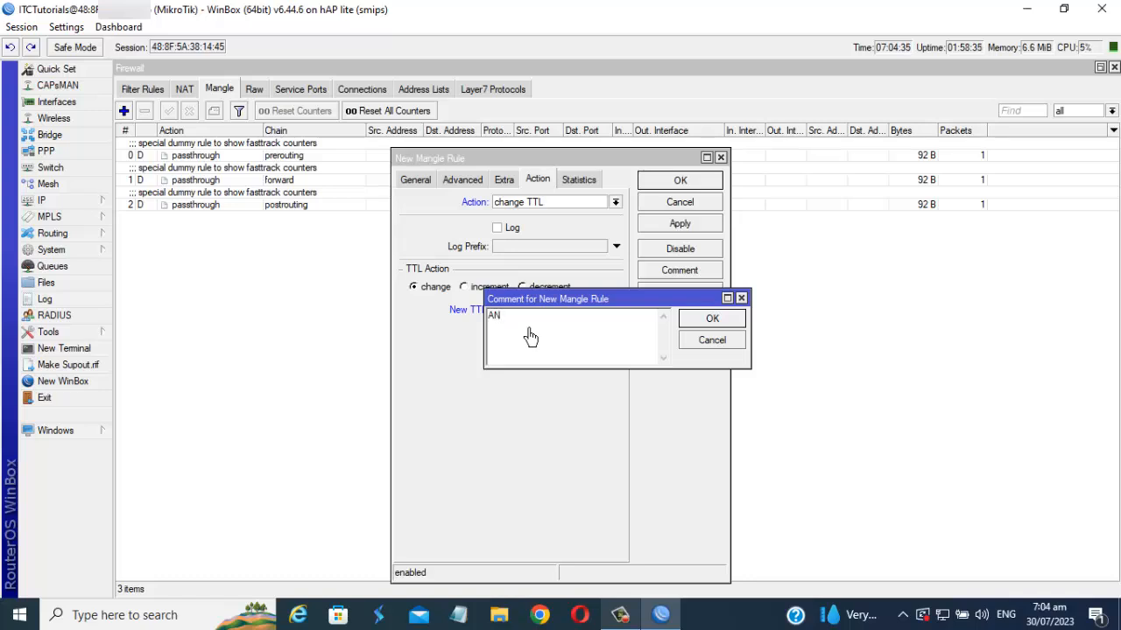
{"action": "type", "text": "ANTI-TETHERING"}
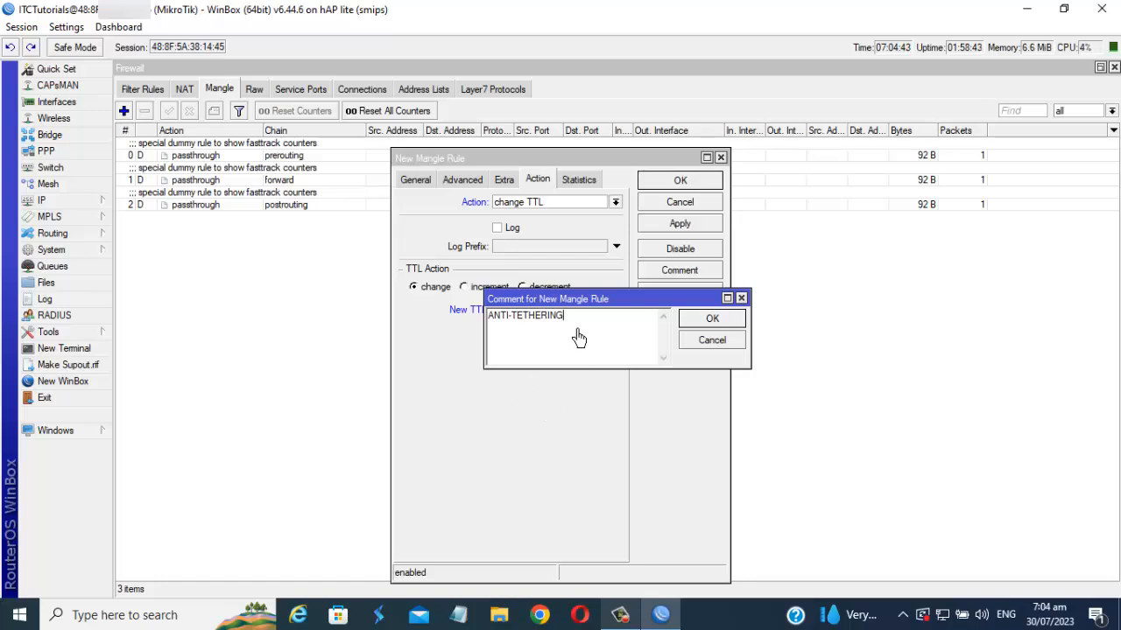
{"action": "left_click", "coordinate": [706, 322]}
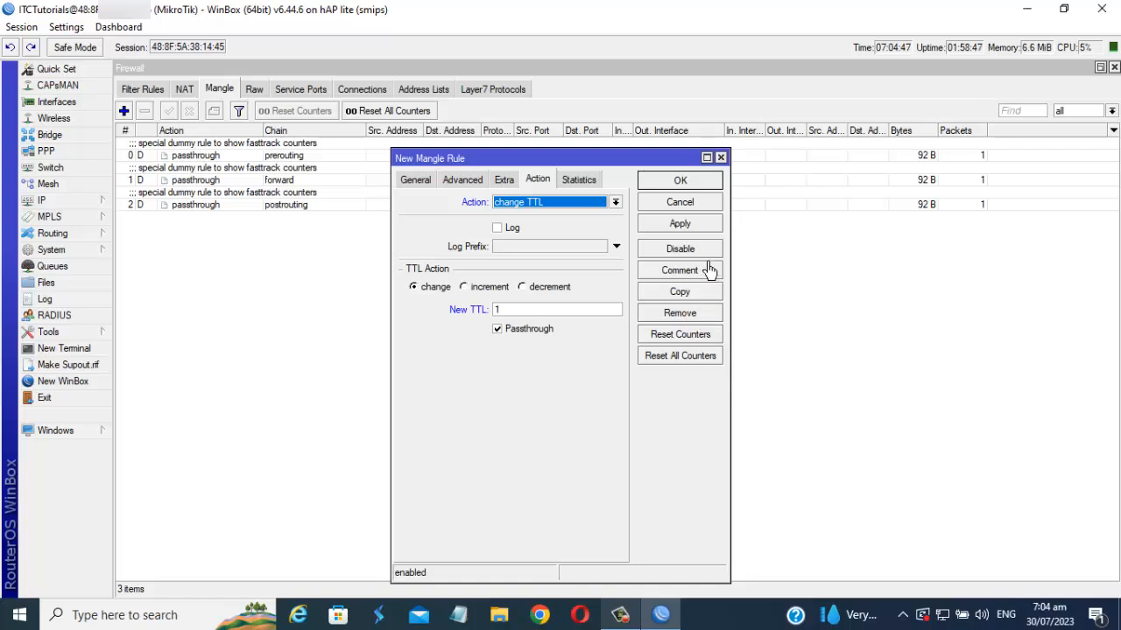
{"action": "left_click", "coordinate": [708, 233]}
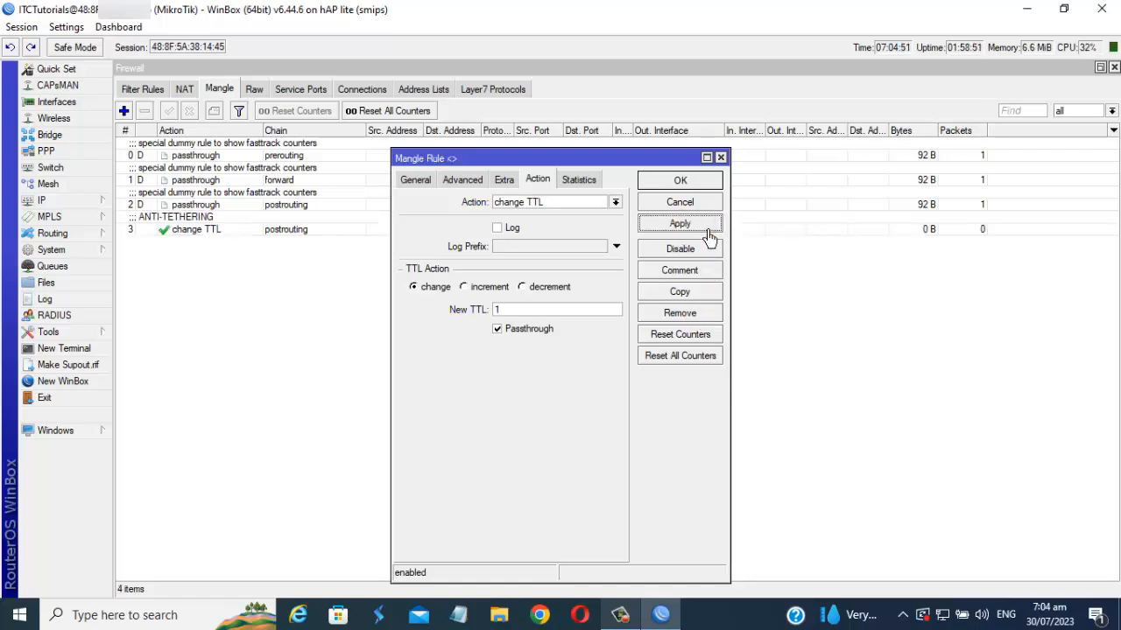
{"action": "left_click", "coordinate": [704, 187]}
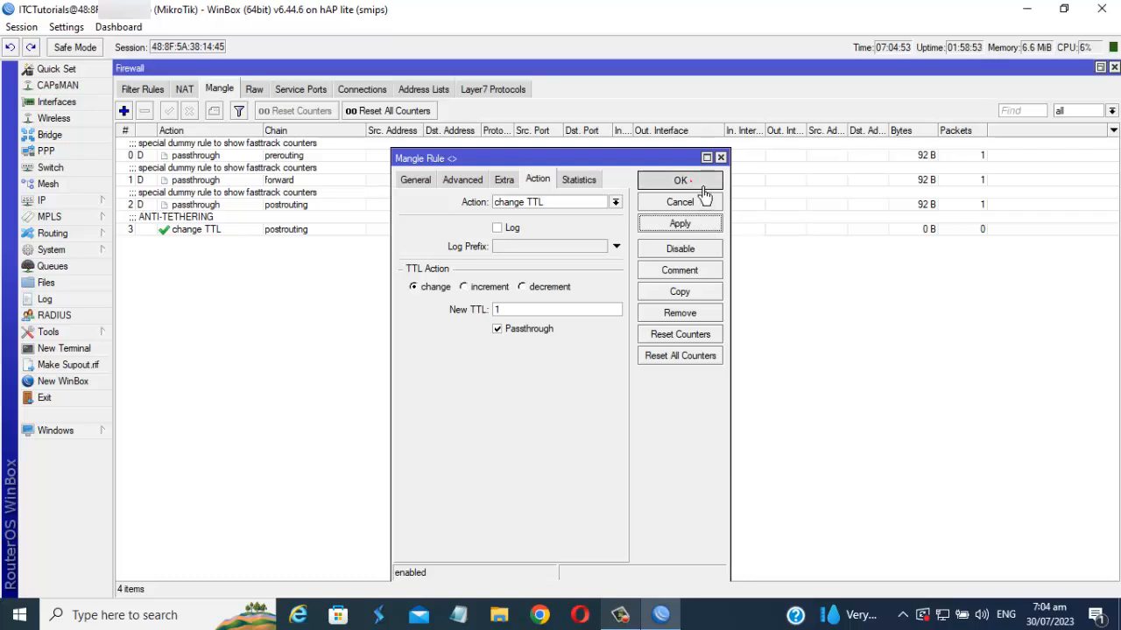
{"action": "left_click", "coordinate": [186, 229]}
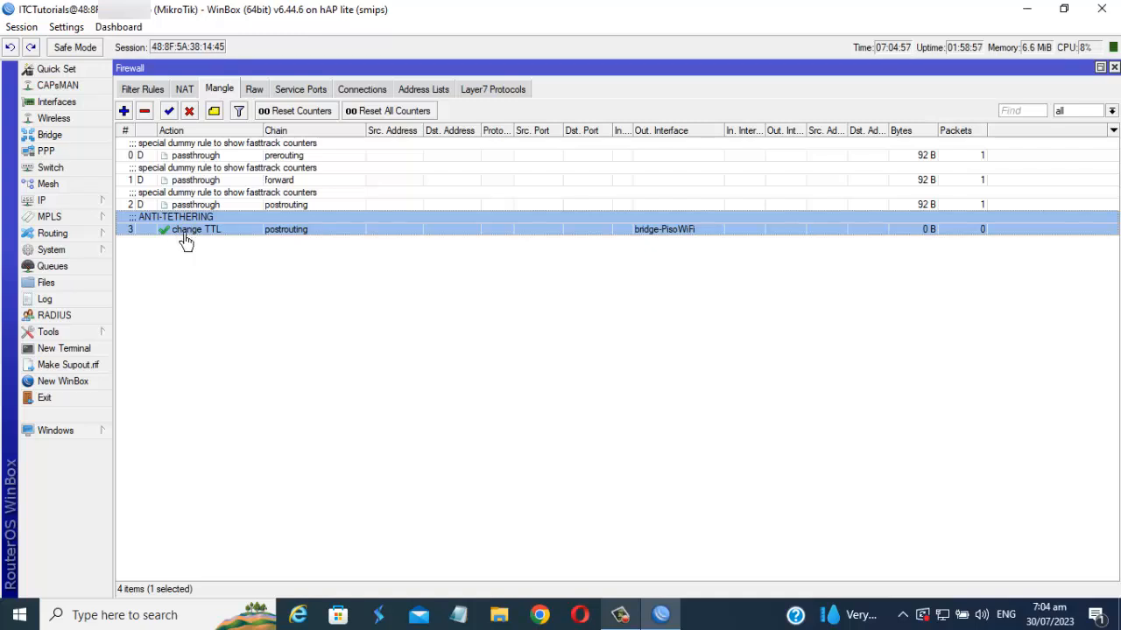